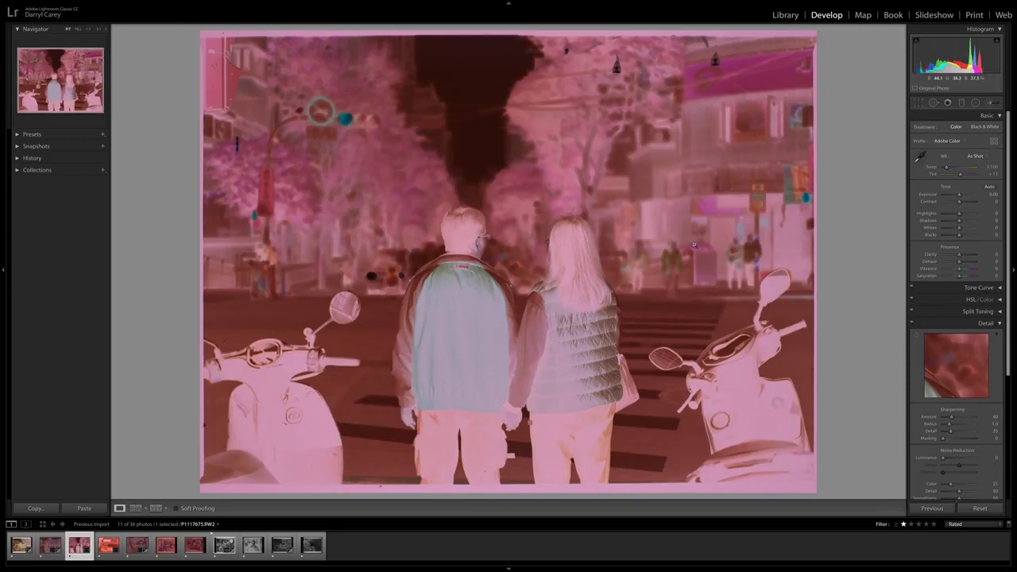
# - Neutralize the couple negative's white balance on the film border, and convert it in Negative Lab Pro with DSLR Scan source and Frontier color model
pyautogui.click(921, 156)
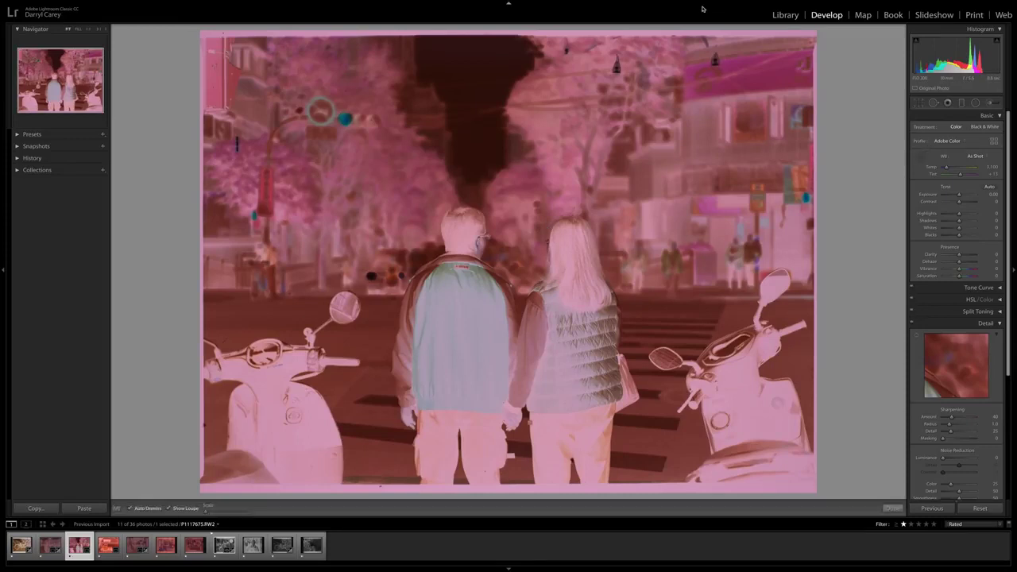
pyautogui.click(660, 35)
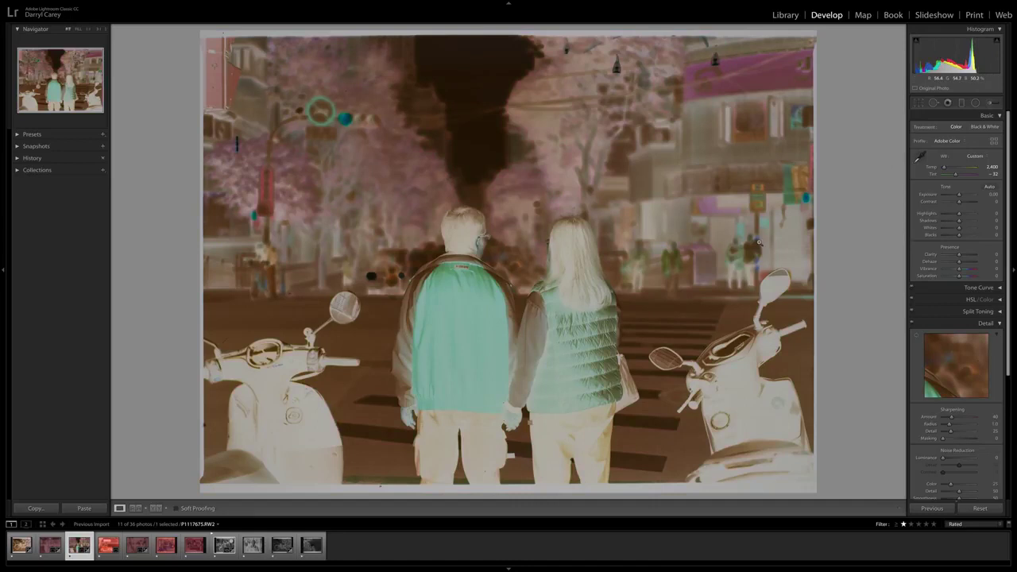
pyautogui.press('super+n')
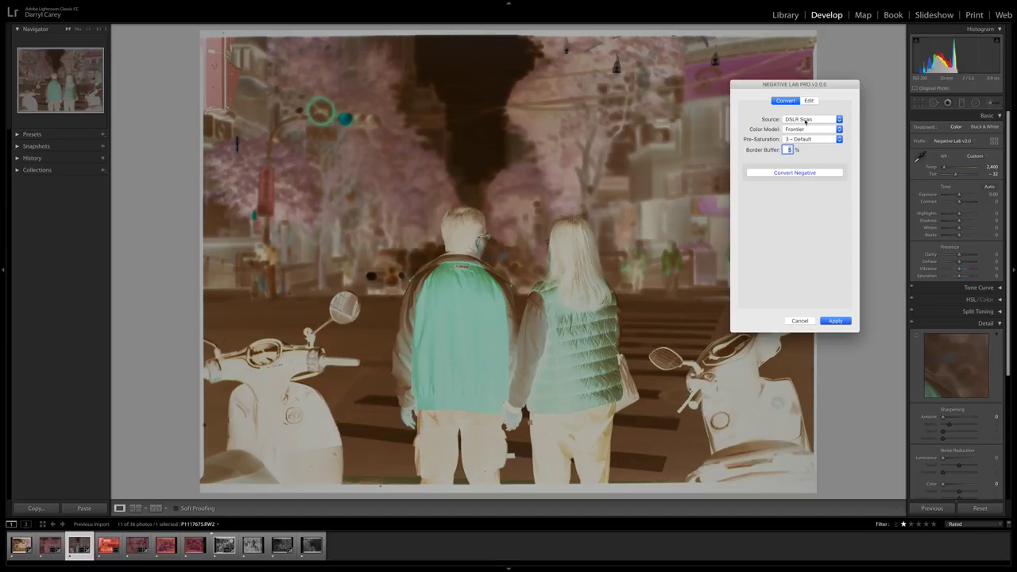
pyautogui.click(805, 120)
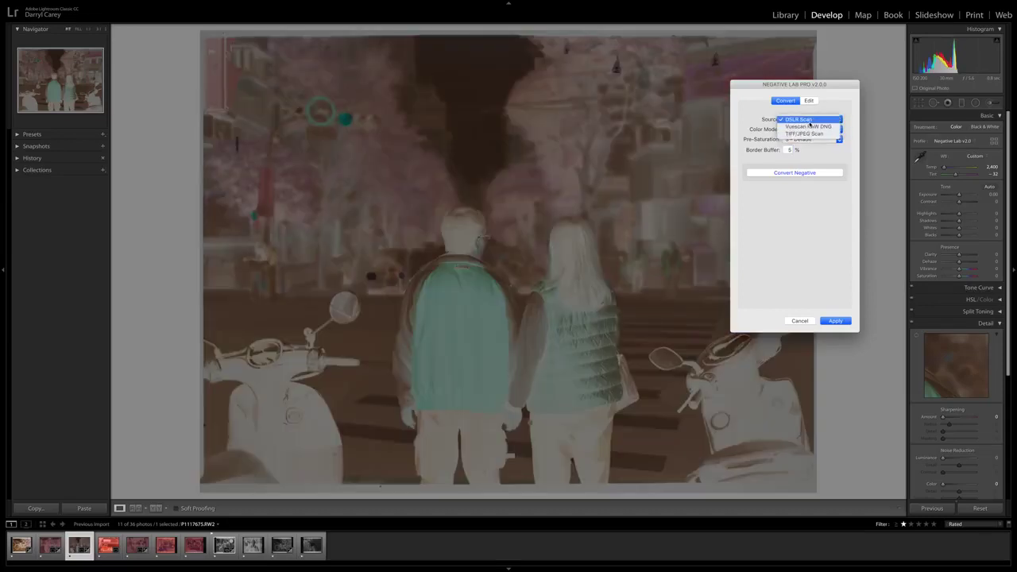
pyautogui.click(809, 120)
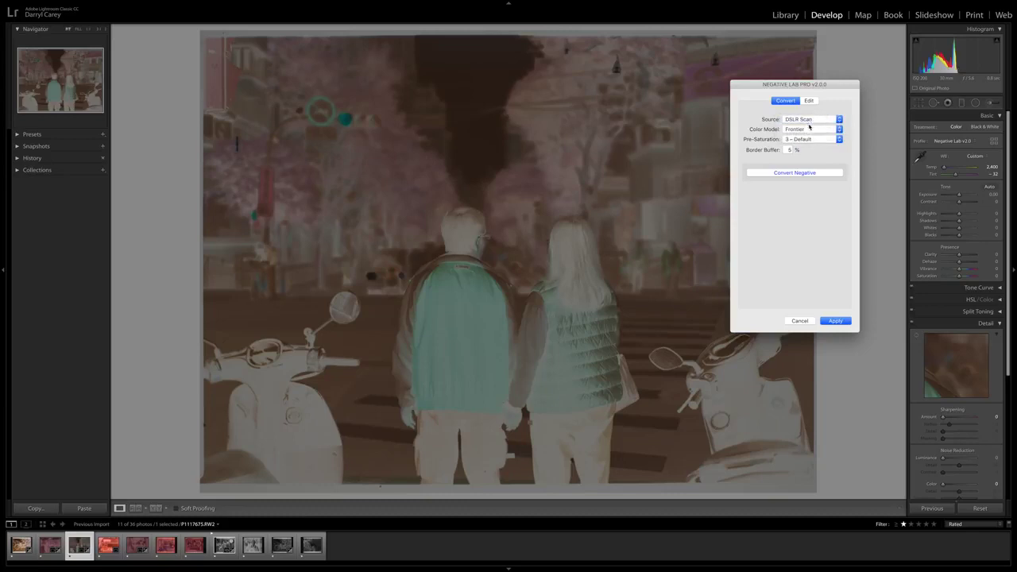
pyautogui.click(805, 130)
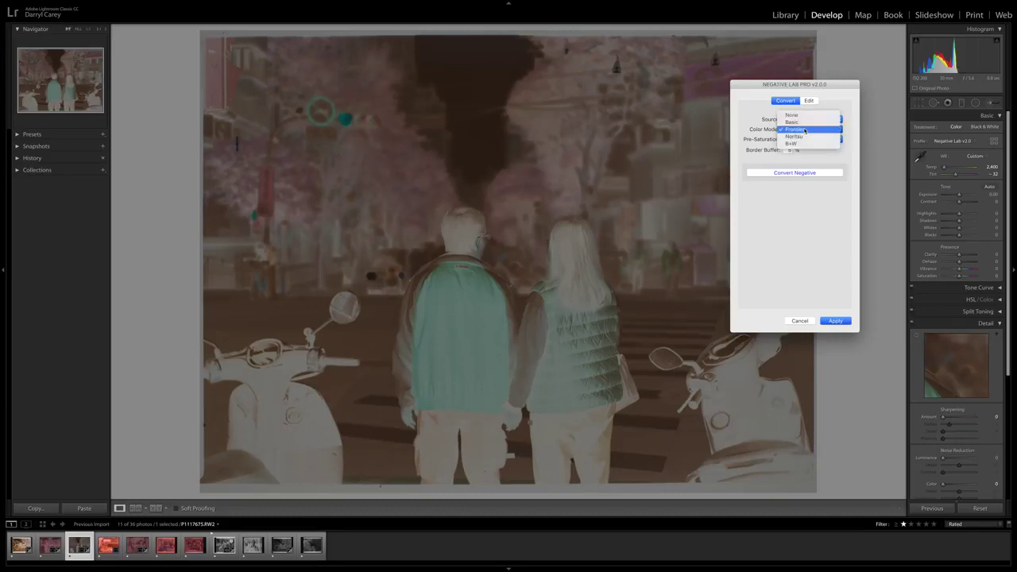
pyautogui.click(805, 130)
pyautogui.click(795, 174)
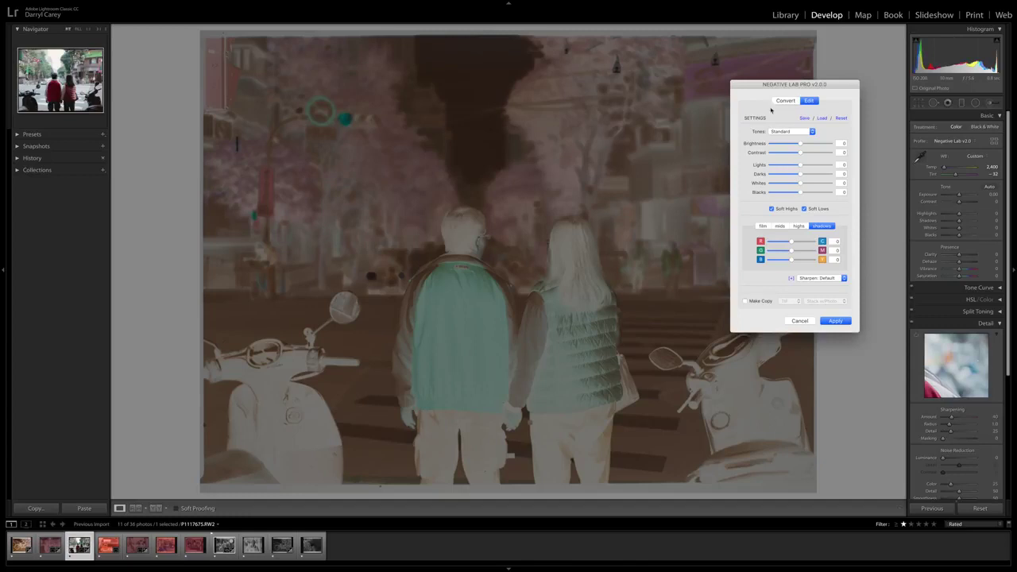
pyautogui.click(786, 101)
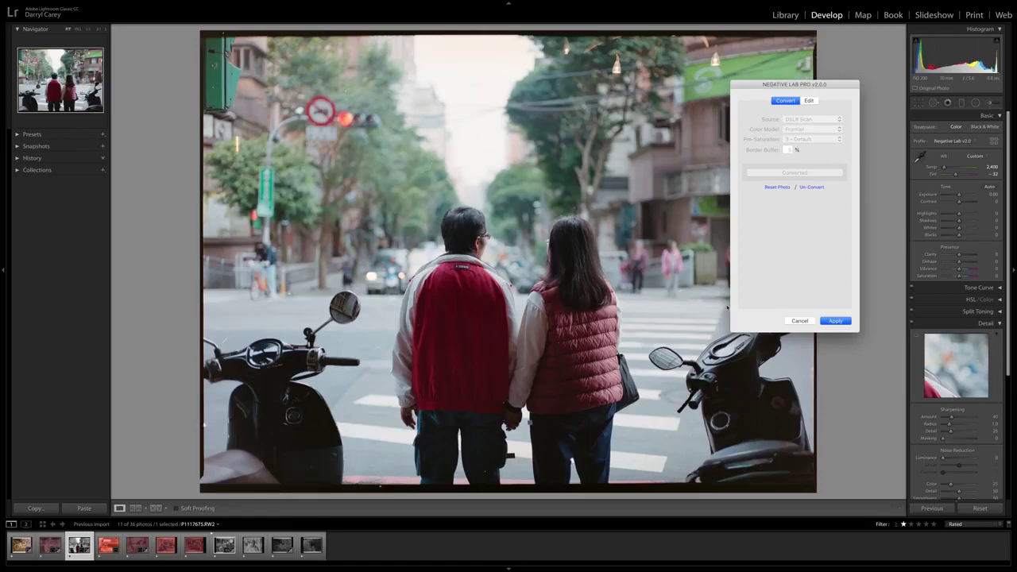
pyautogui.click(837, 322)
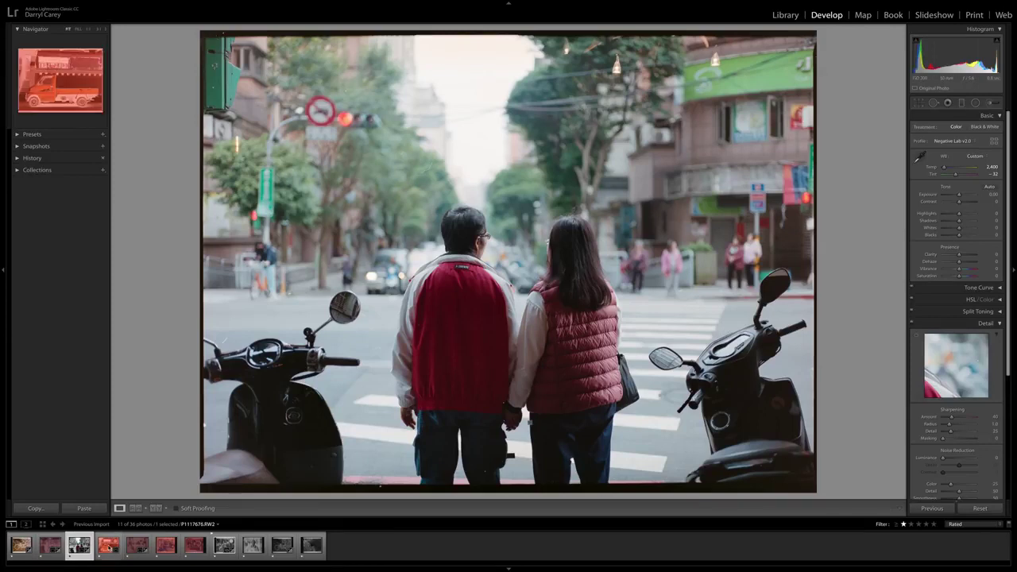
# - Convert the night market street negative in Negative Lab Pro with the Frontier color model and apply the conversion
pyautogui.click(150, 548)
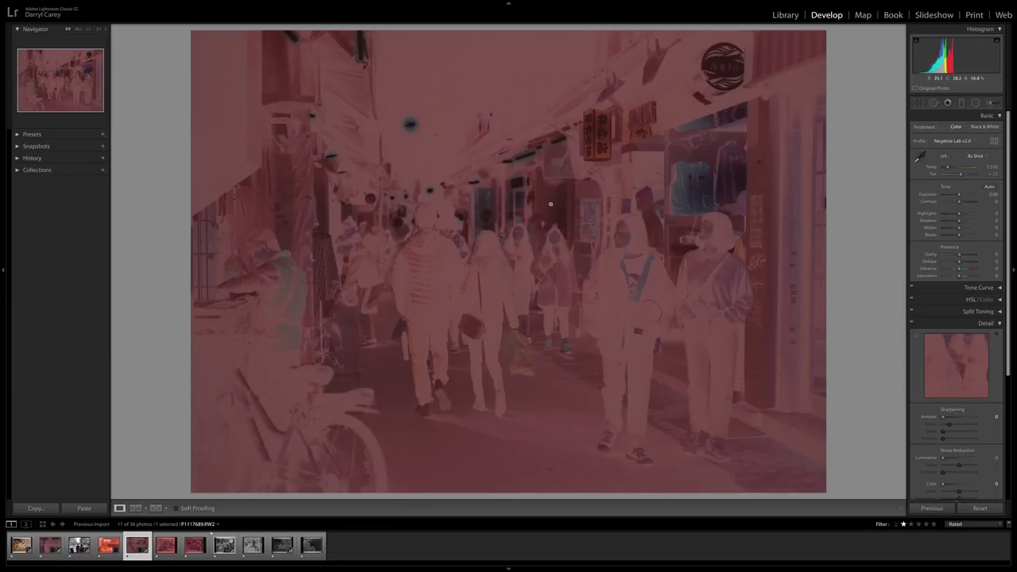
pyautogui.press('super+n')
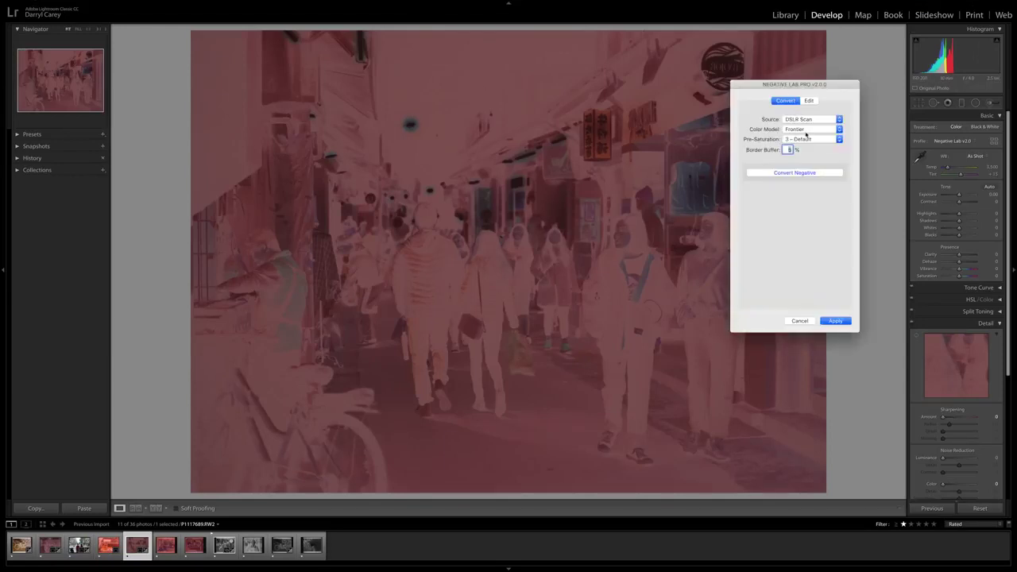
pyautogui.click(799, 173)
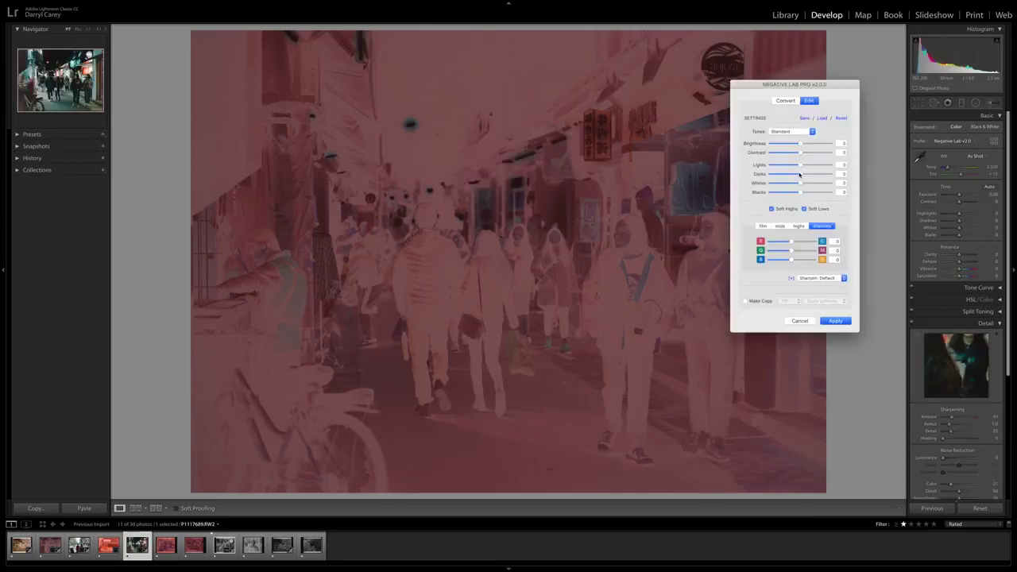
pyautogui.click(785, 101)
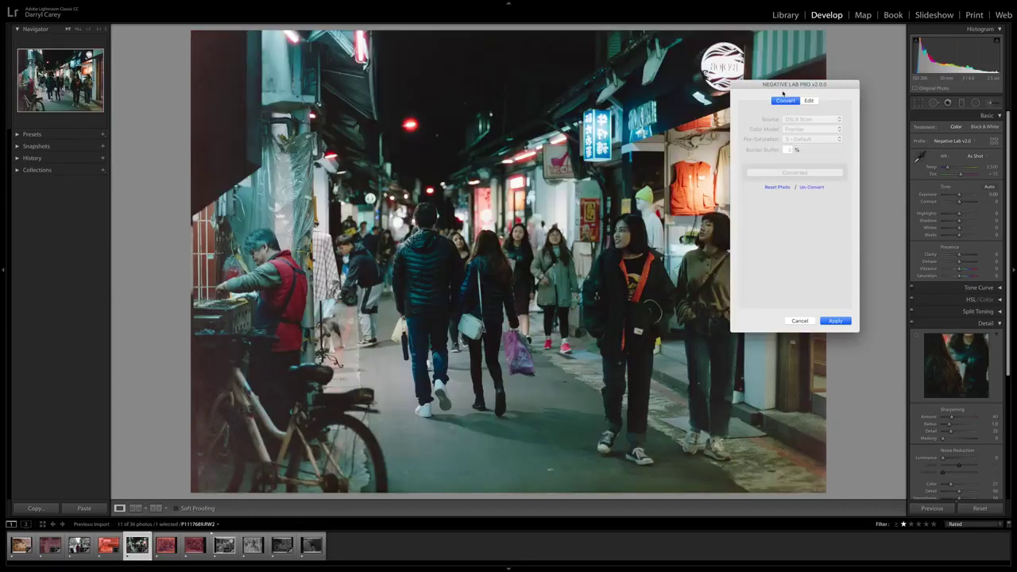
pyautogui.moveTo(775, 85); pyautogui.dragTo(902, 101)
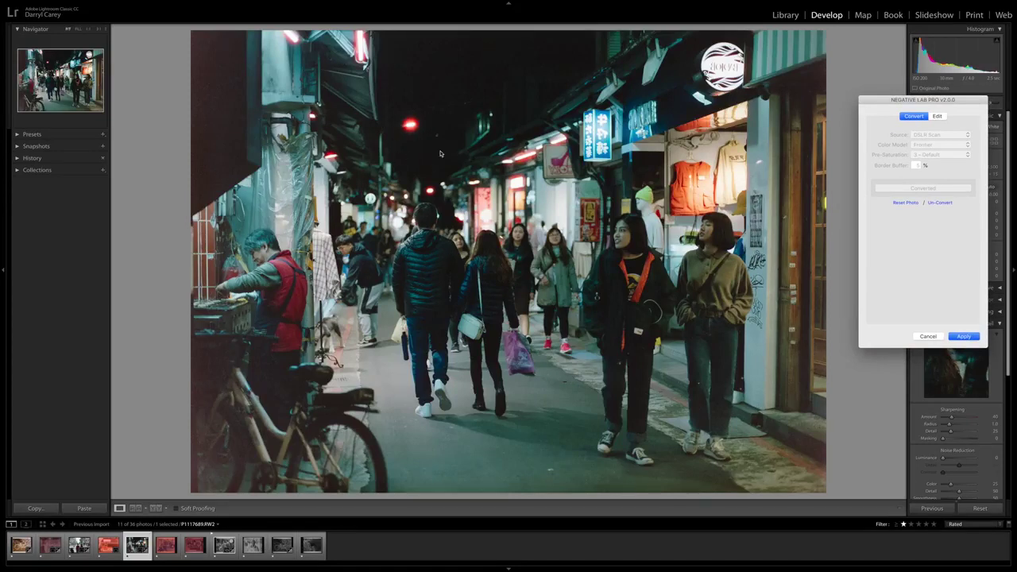
pyautogui.click(971, 337)
# - Straighten the black-and-white portrait negative by -0.65 degrees and crop away the film borders around the image area
pyautogui.click(255, 545)
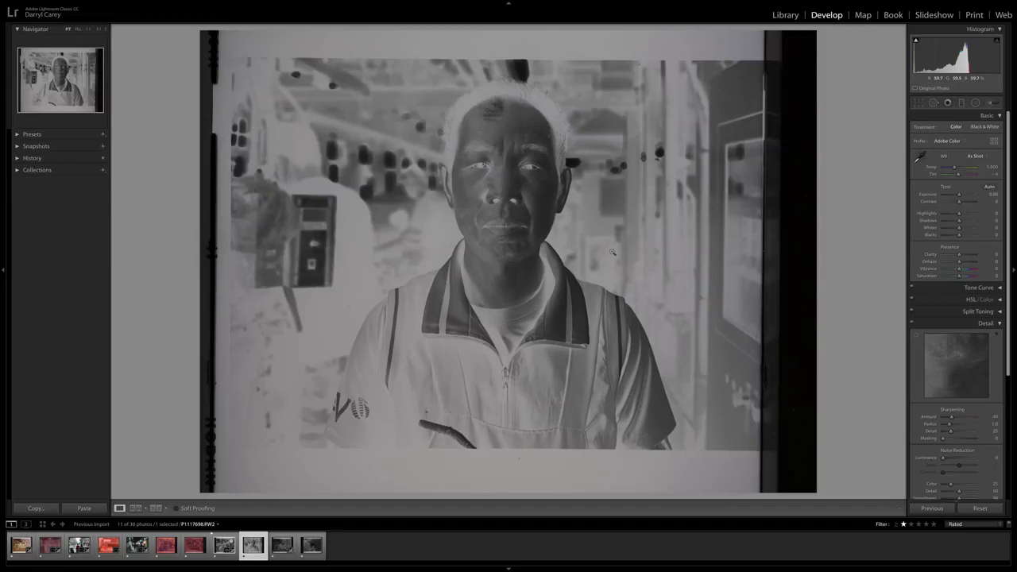
pyautogui.click(919, 104)
pyautogui.moveTo(963, 151); pyautogui.dragTo(961, 152)
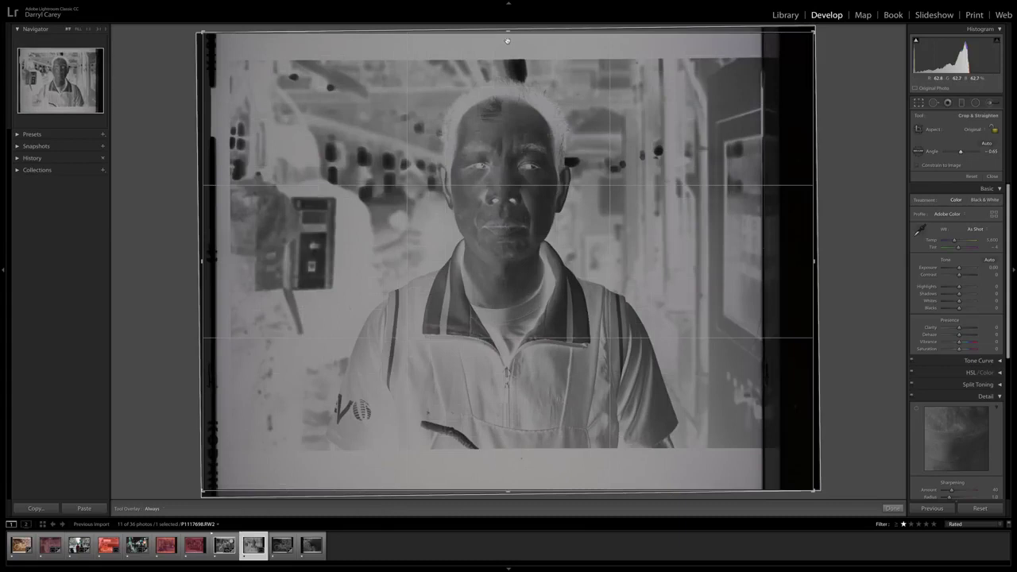
pyautogui.moveTo(508, 32); pyautogui.dragTo(508, 59)
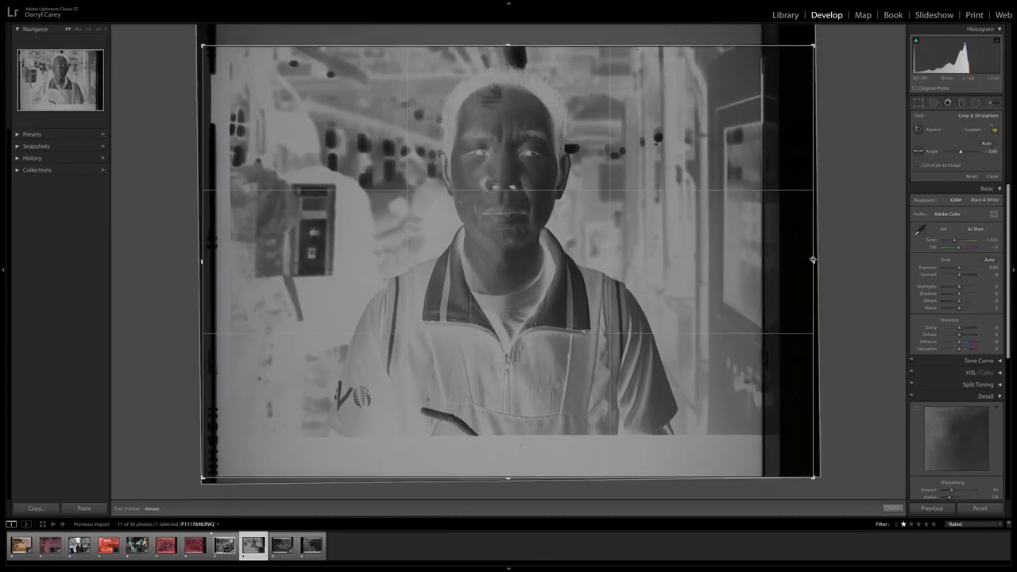
pyautogui.moveTo(814, 261); pyautogui.dragTo(788, 260)
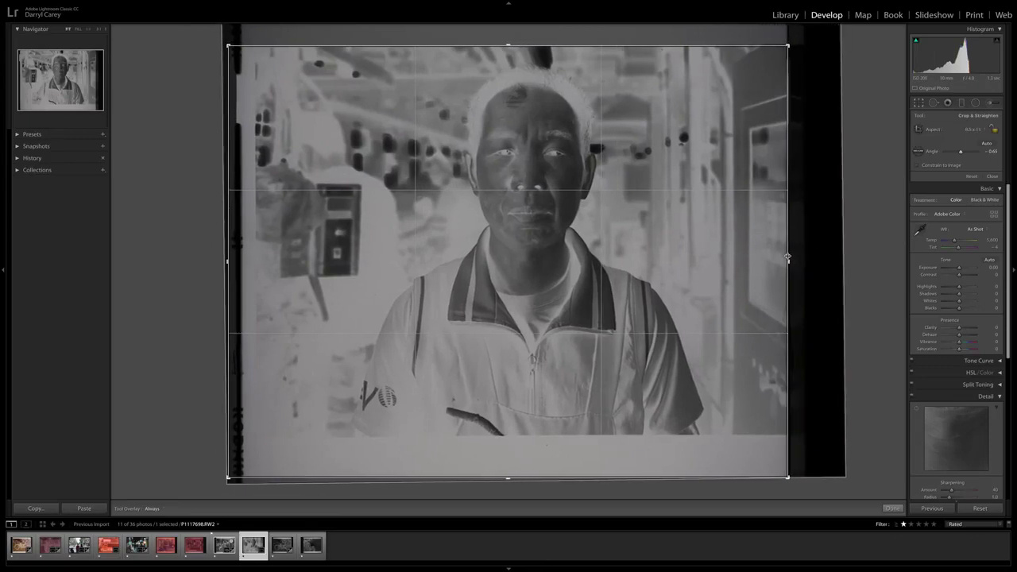
pyautogui.moveTo(507, 478); pyautogui.dragTo(510, 458)
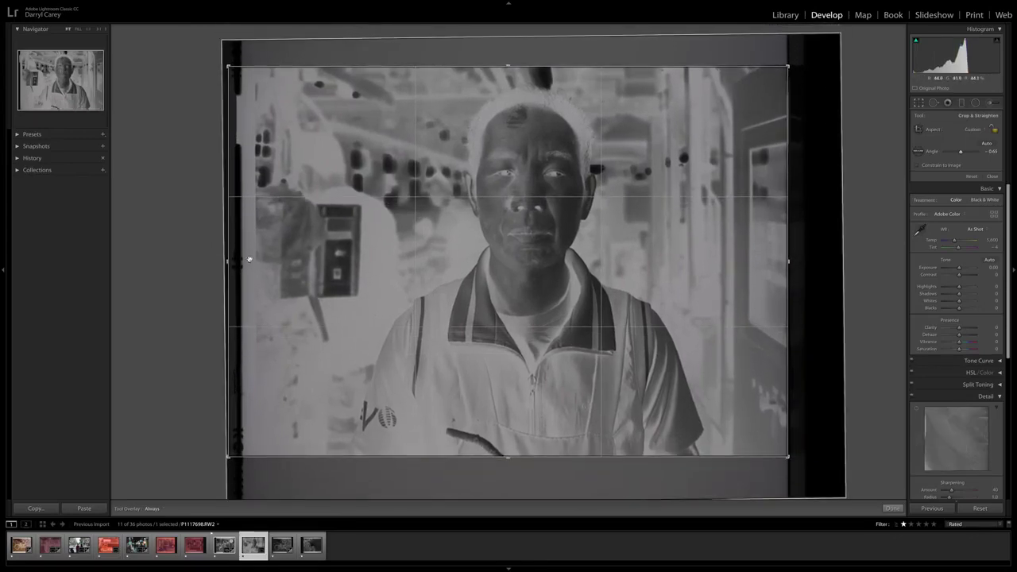
pyautogui.moveTo(228, 260); pyautogui.dragTo(239, 262)
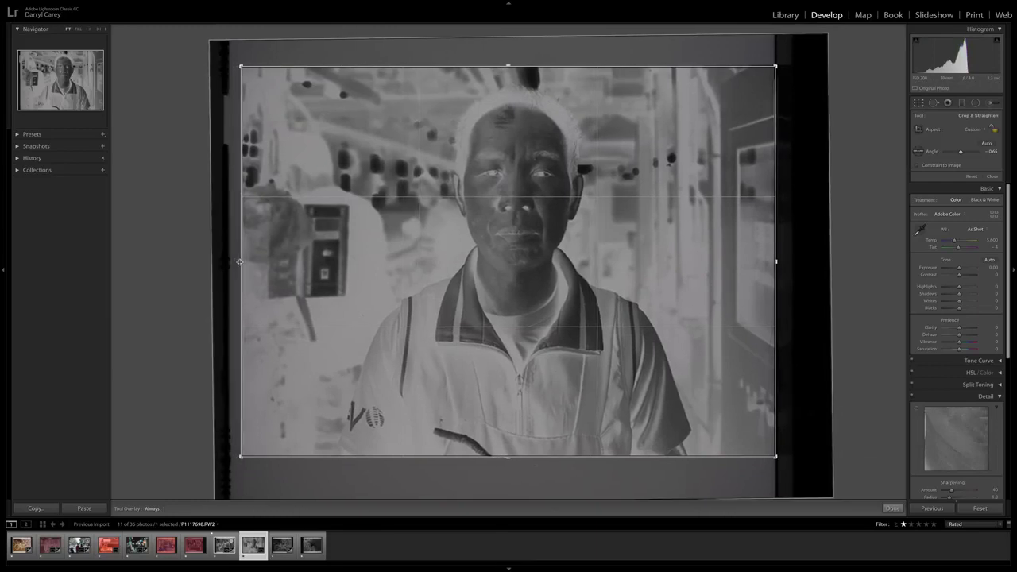
pyautogui.press('Return')
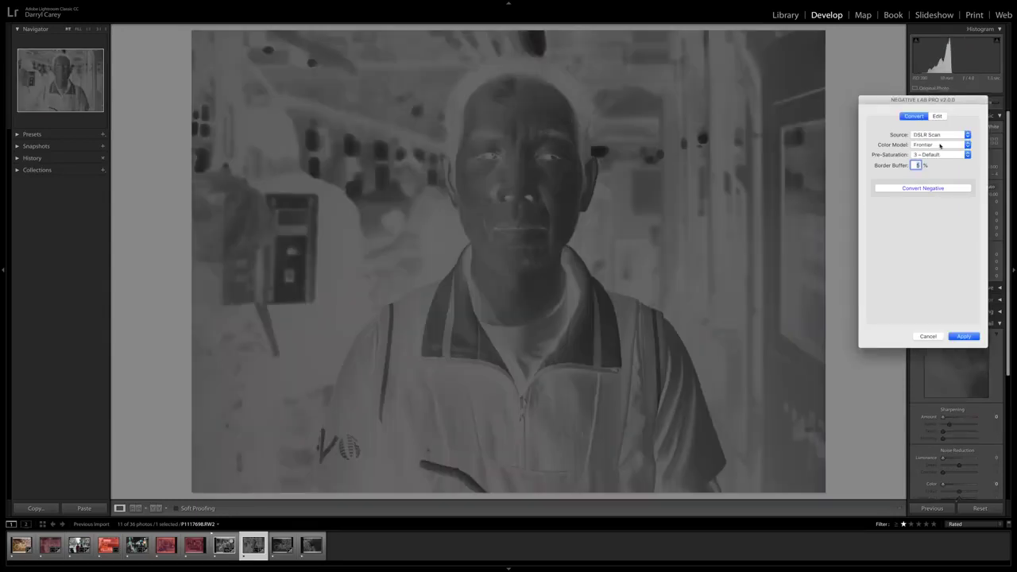
# - Convert the cropped portrait negative with the B+W color model and preview the converted photo
pyautogui.click(941, 146)
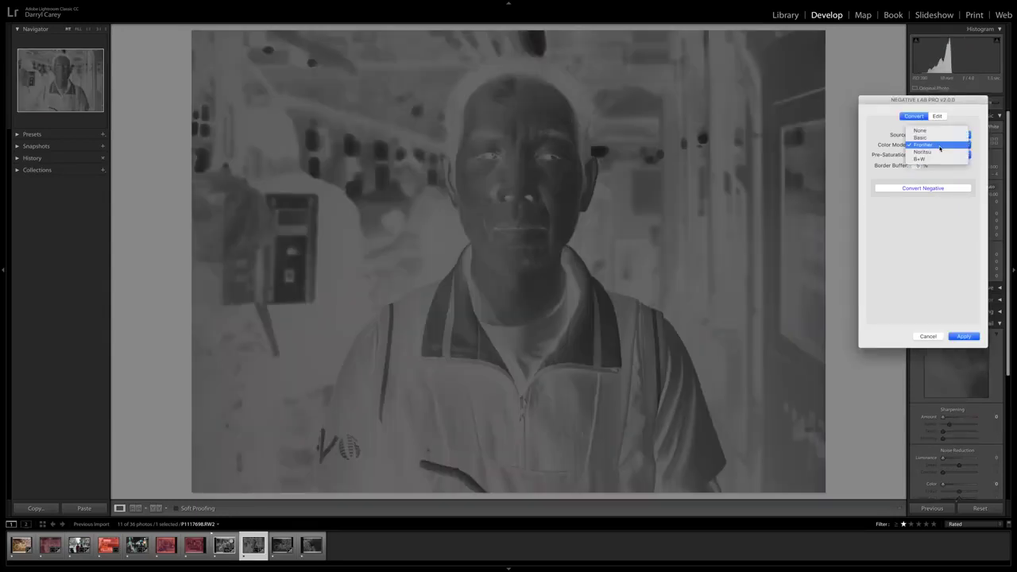
pyautogui.click(937, 159)
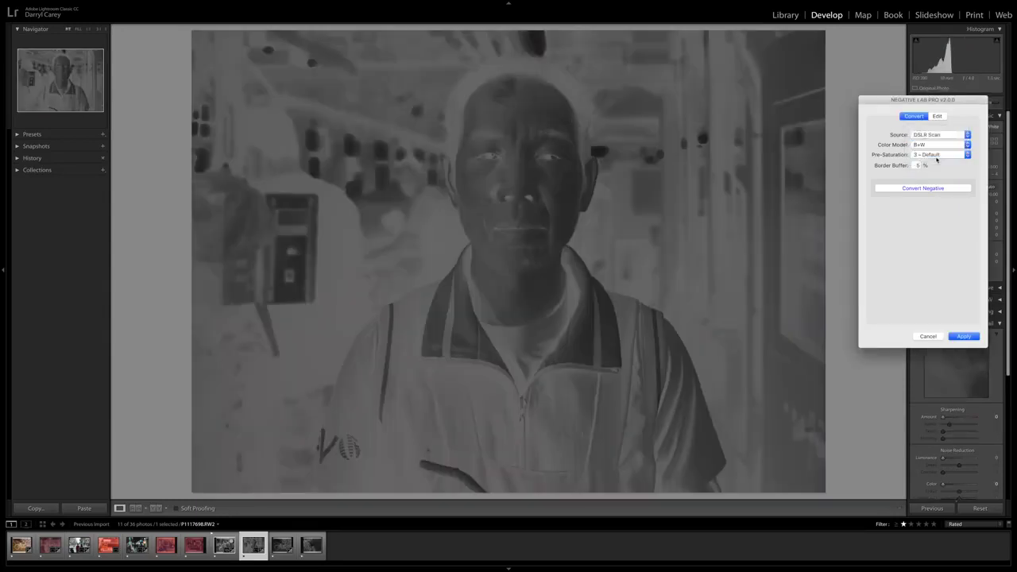
pyautogui.click(930, 190)
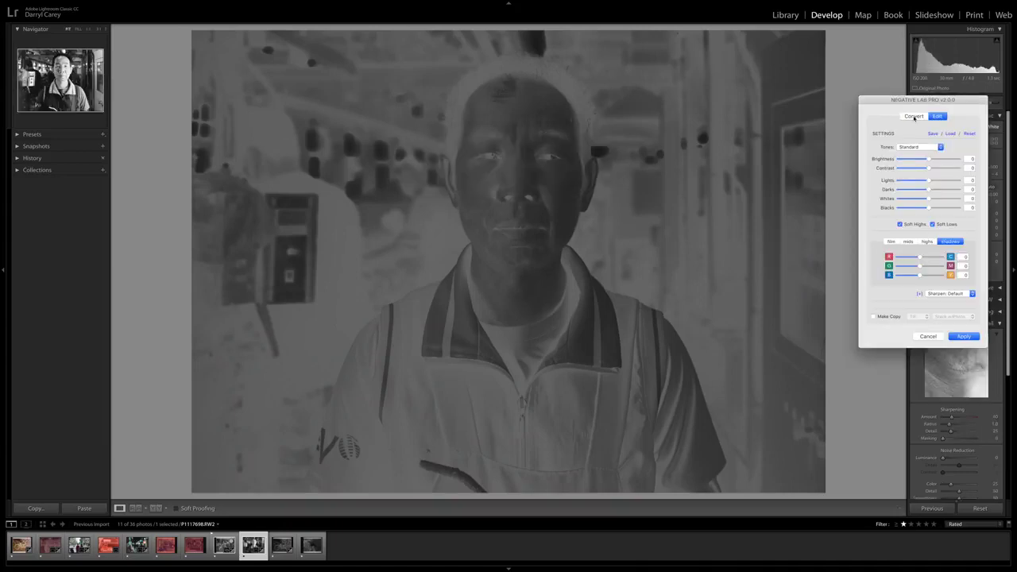
pyautogui.click(914, 117)
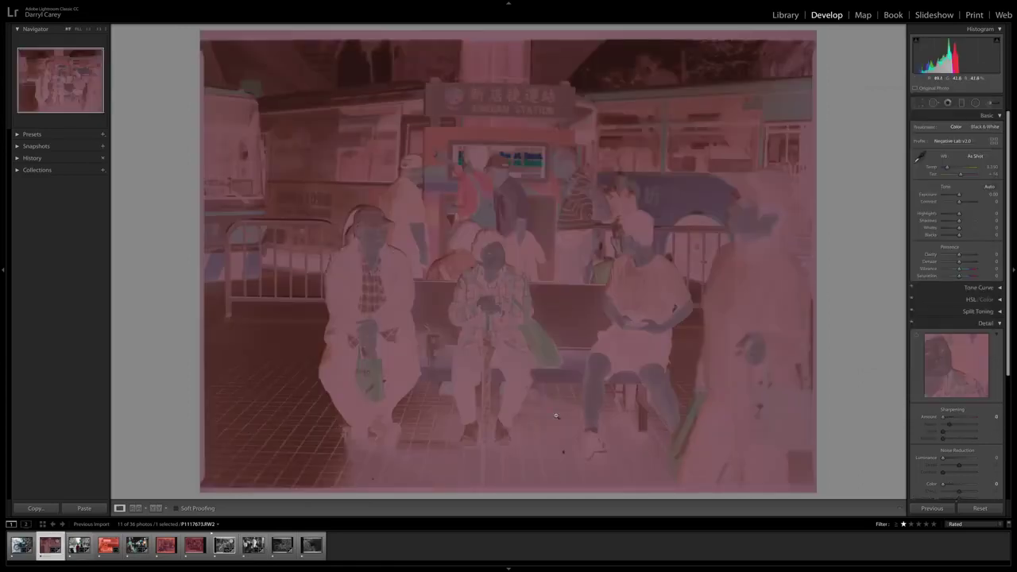
# - Neutralize the Xindian Station negative's white balance on the film border, convert it with the Frontier color model, and apply it
pyautogui.click(920, 157)
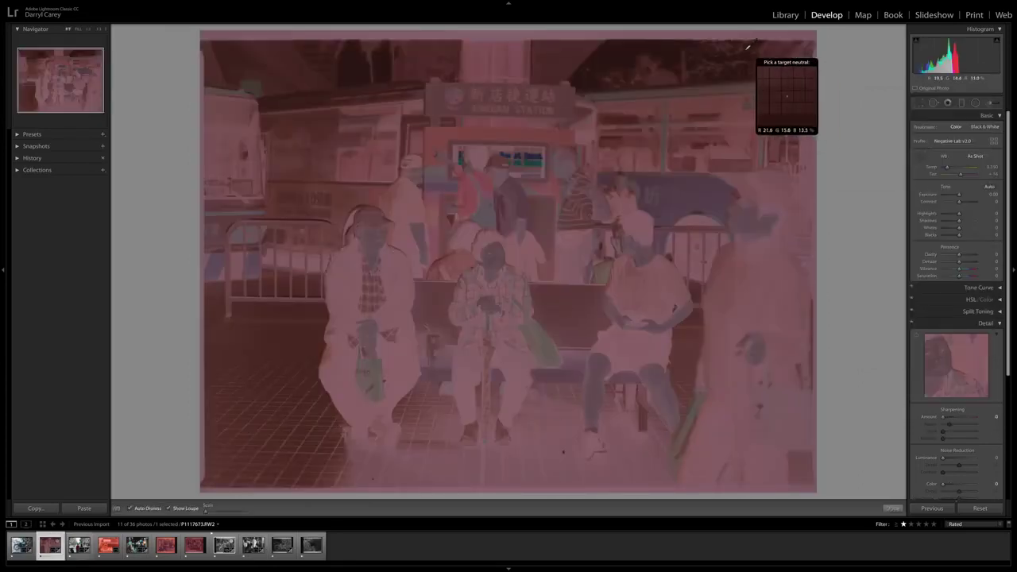
pyautogui.click(702, 36)
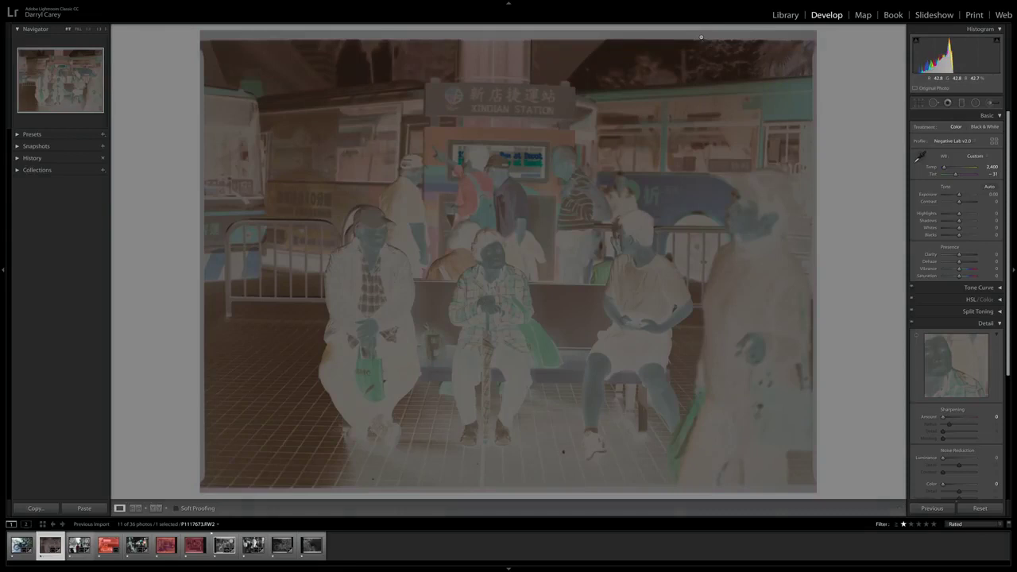
pyautogui.press('super+n')
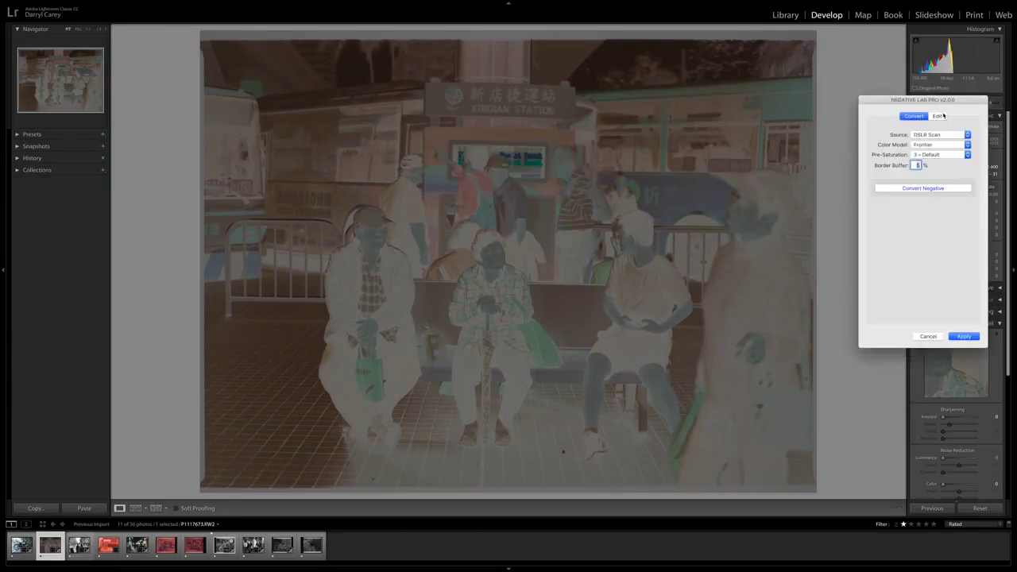
pyautogui.click(922, 188)
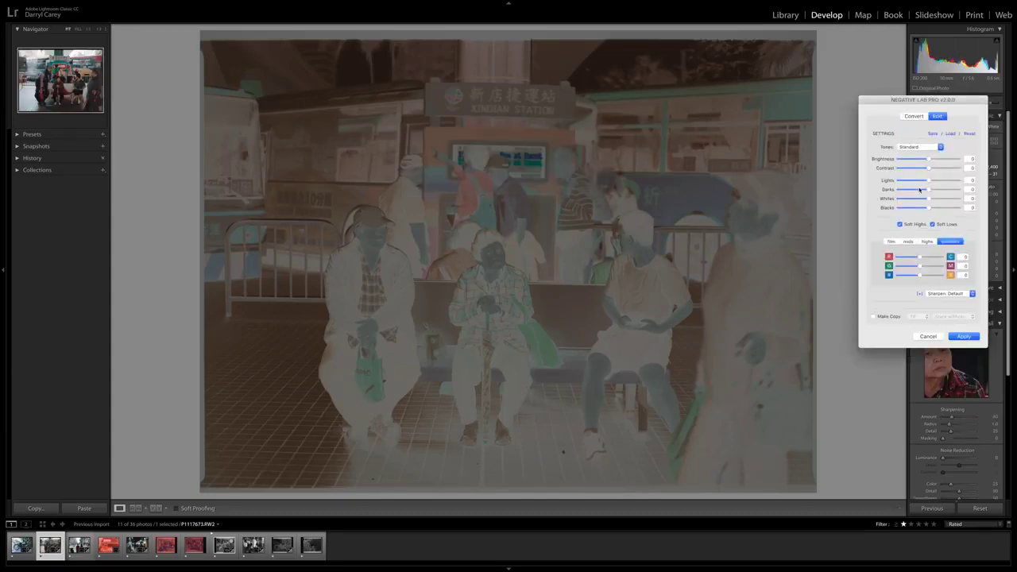
pyautogui.click(910, 117)
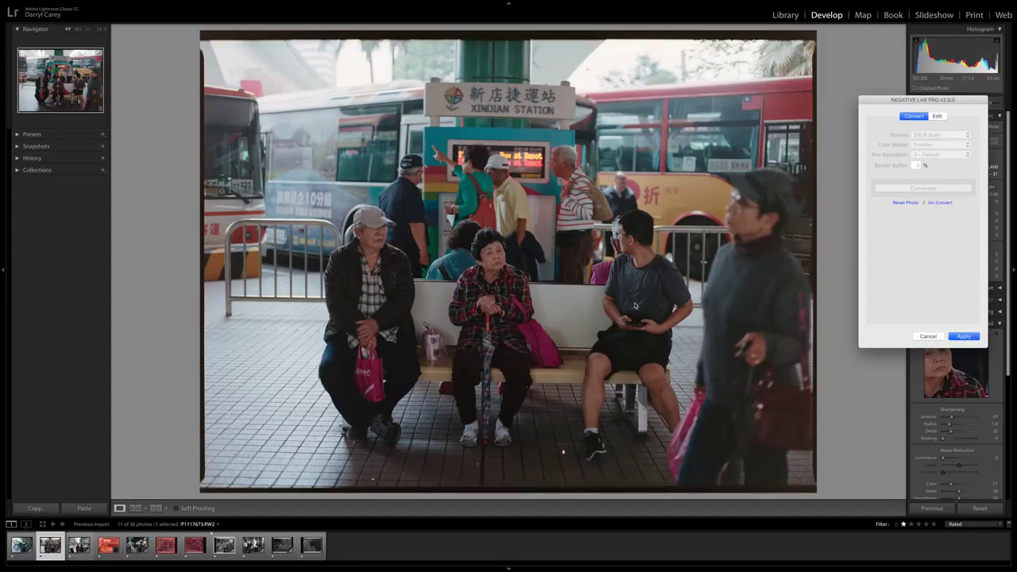
pyautogui.click(970, 336)
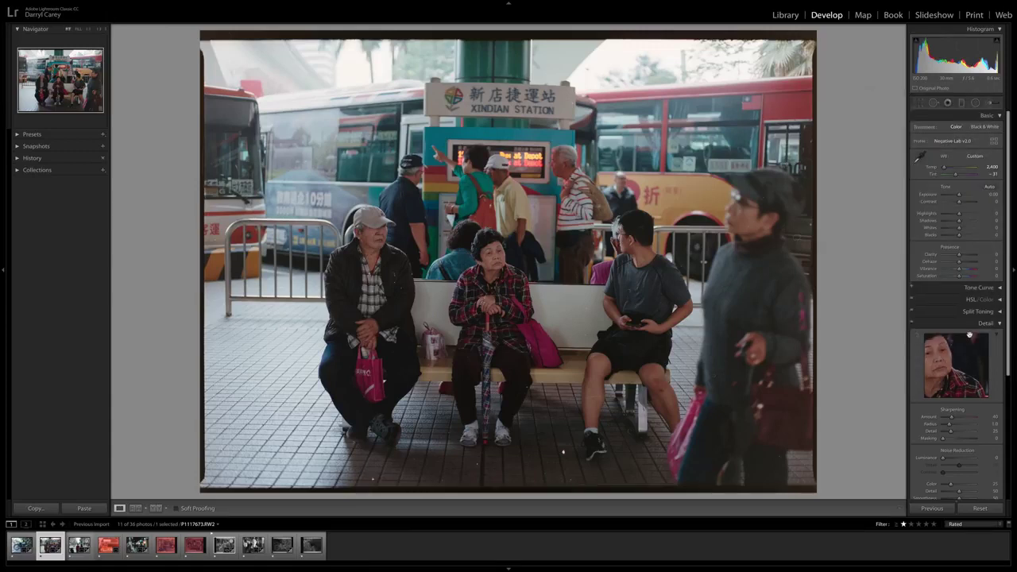